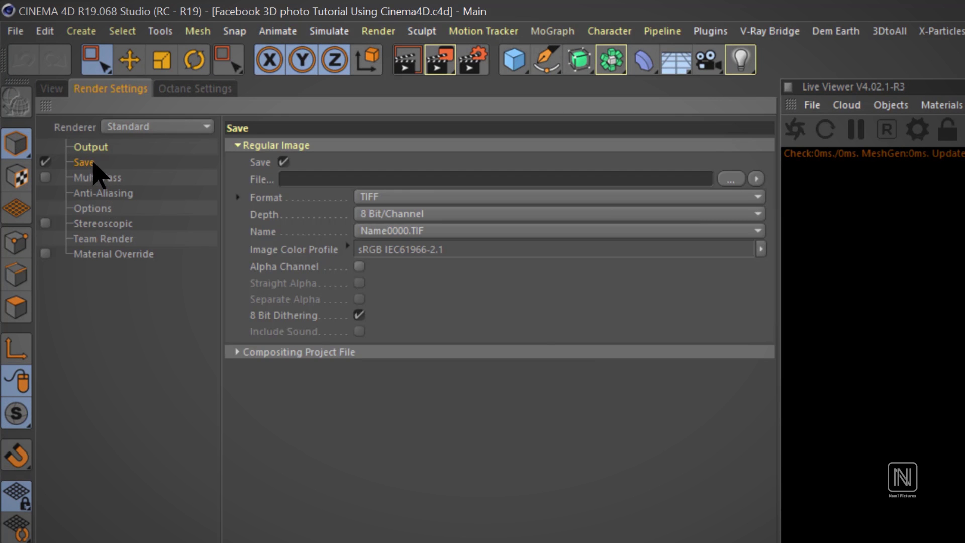
In Output settings, set Width to 1125 and Height to 1500 pixels.
{"action": "left_click", "coordinate": [94, 147]}
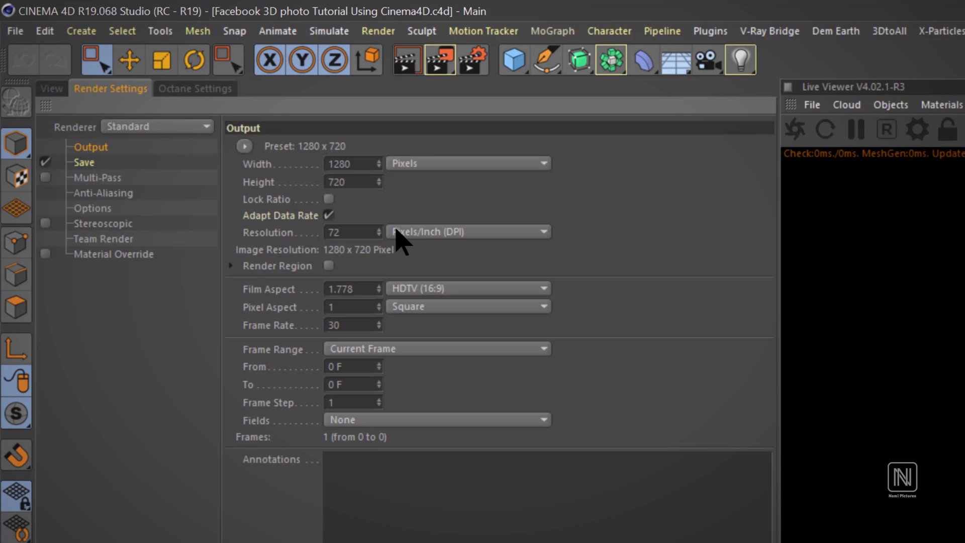
{"action": "double_click", "coordinate": [350, 163]}
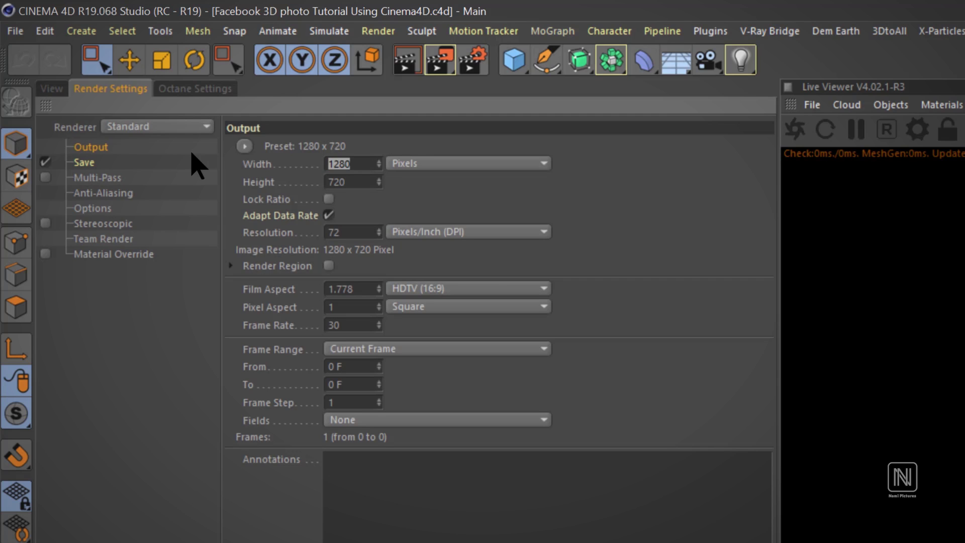
{"action": "type", "text": "1"}
{"action": "type", "text": "125"}
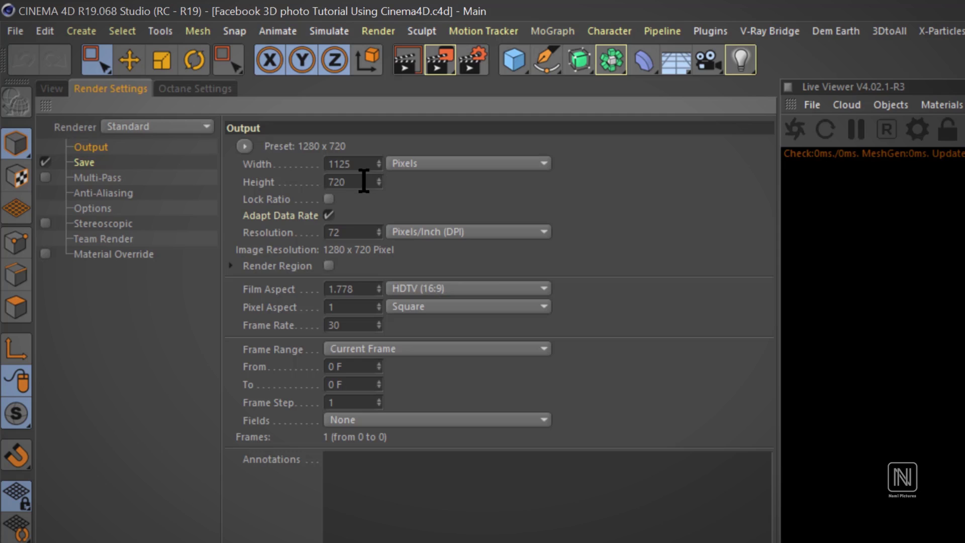
{"action": "left_click", "coordinate": [362, 182]}
{"action": "double_click", "coordinate": [362, 182]}
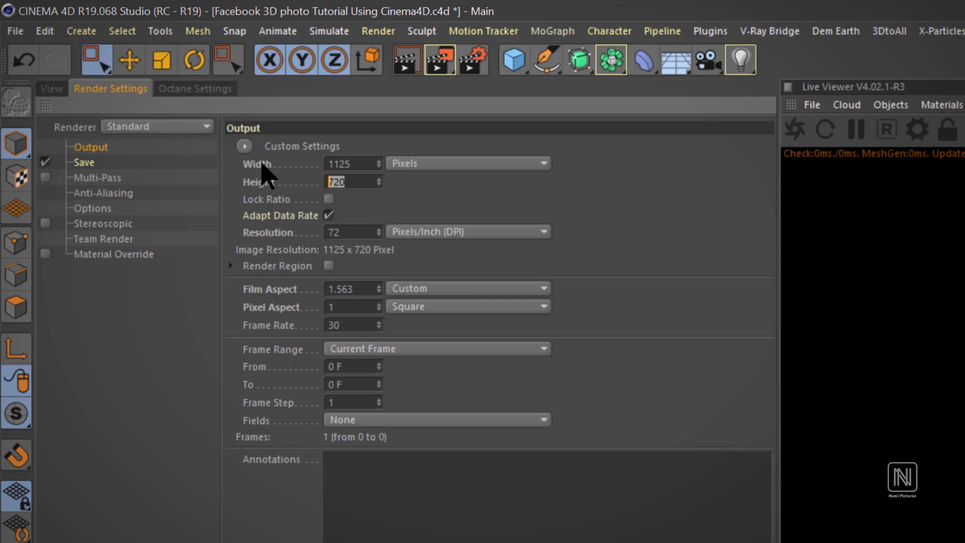
{"action": "type", "text": "150"}
{"action": "type", "text": "0"}
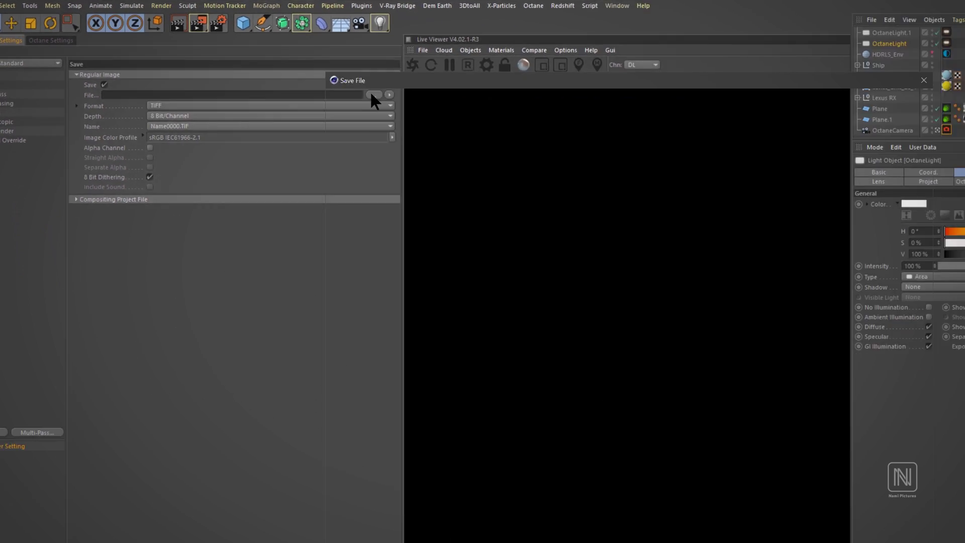
Set the render save file to 'Facebook3Dphotoexample' in the Transfers to IOS devices folder.
{"action": "left_click", "coordinate": [371, 97]}
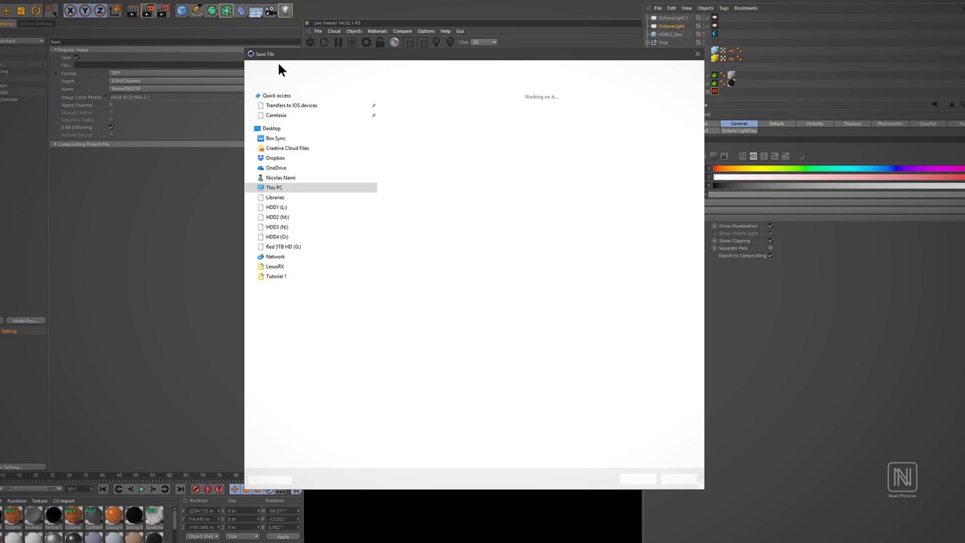
{"action": "left_click", "coordinate": [302, 112]}
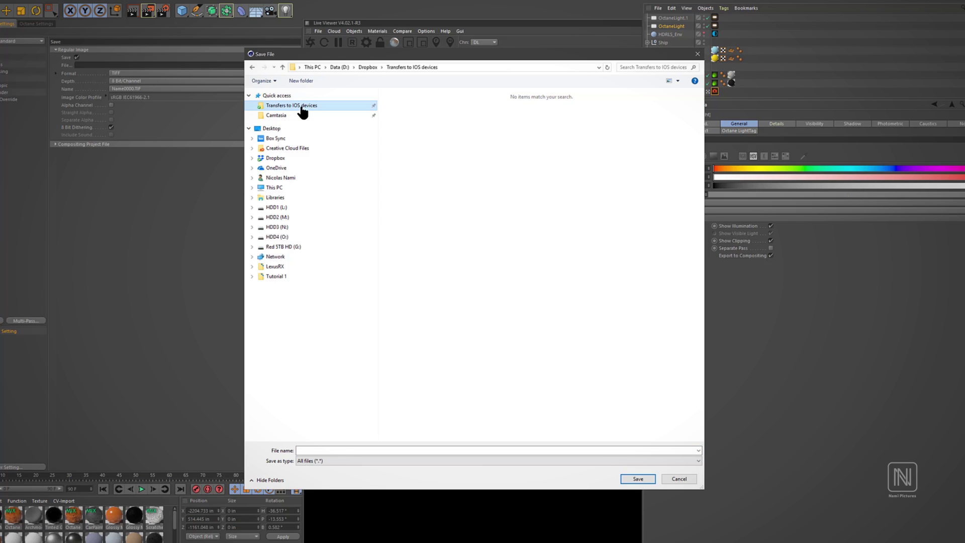
{"action": "left_click", "coordinate": [334, 449]}
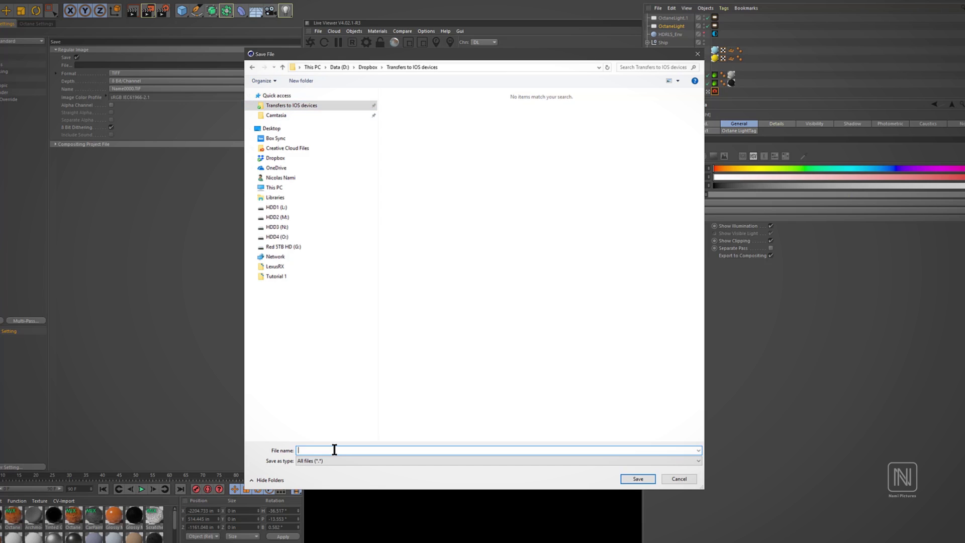
{"action": "type", "text": "FAce"}
{"action": "key", "text": "BackSpace"}
{"action": "key", "text": "BackSpace"}
{"action": "key", "text": "BackSpace"}
{"action": "type", "text": "ac"}
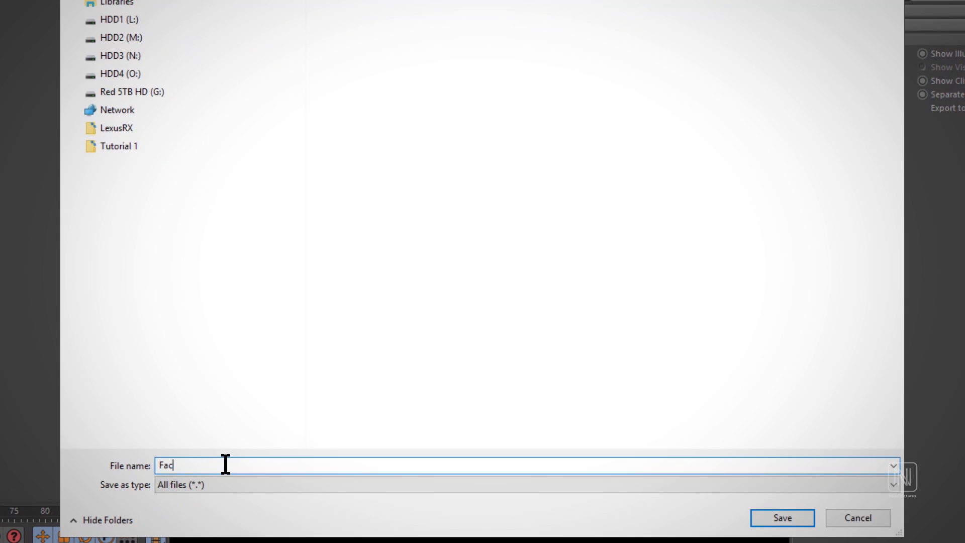
{"action": "type", "text": "ebook3"}
{"action": "type", "text": "Dphot"}
{"action": "type", "text": "oexample"}
{"action": "key", "text": "ctrl+a"}
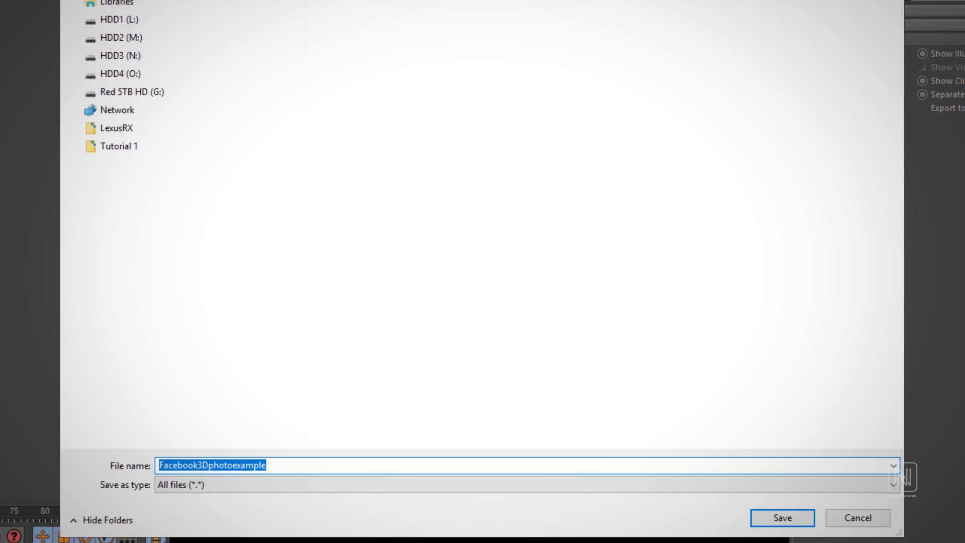
{"action": "left_click", "coordinate": [293, 463]}
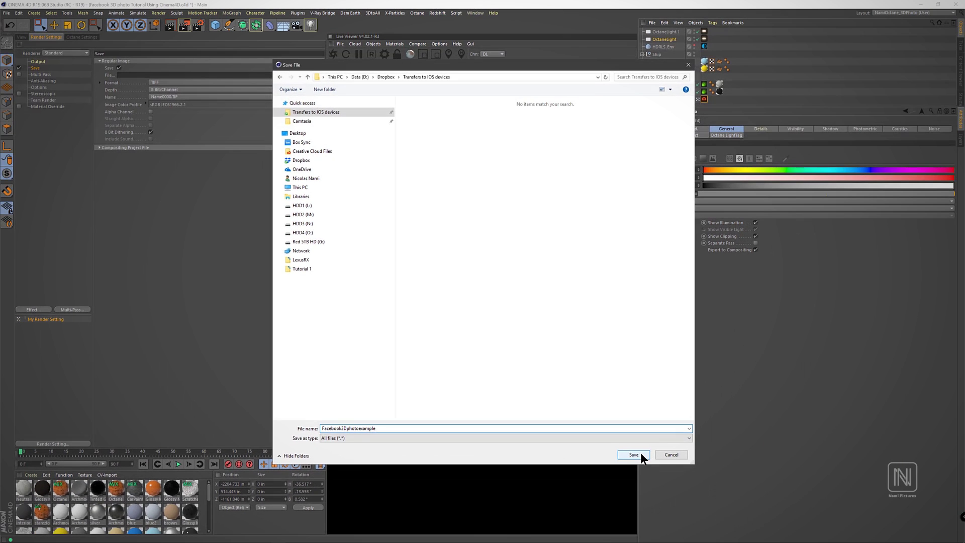
{"action": "left_click", "coordinate": [641, 456]}
Change the save format from TIFF to JPG and switch the renderer to Octane Renderer, showing its render passes.
{"action": "left_click", "coordinate": [331, 206]}
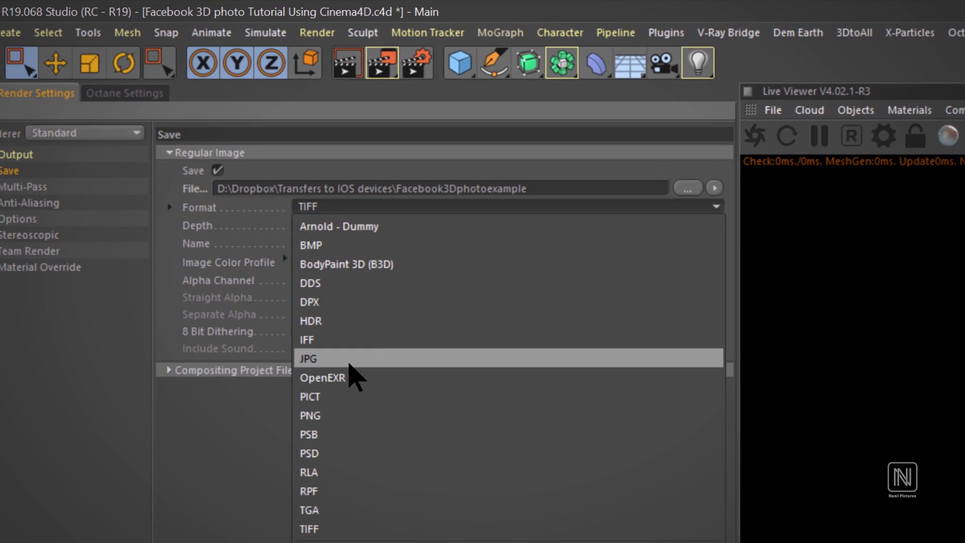
{"action": "left_click", "coordinate": [347, 360]}
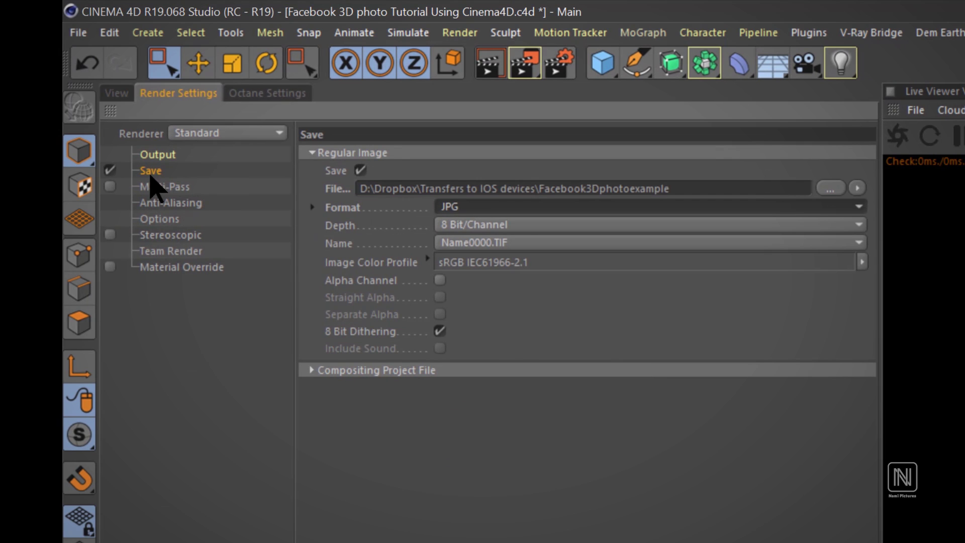
{"action": "left_click", "coordinate": [254, 135]}
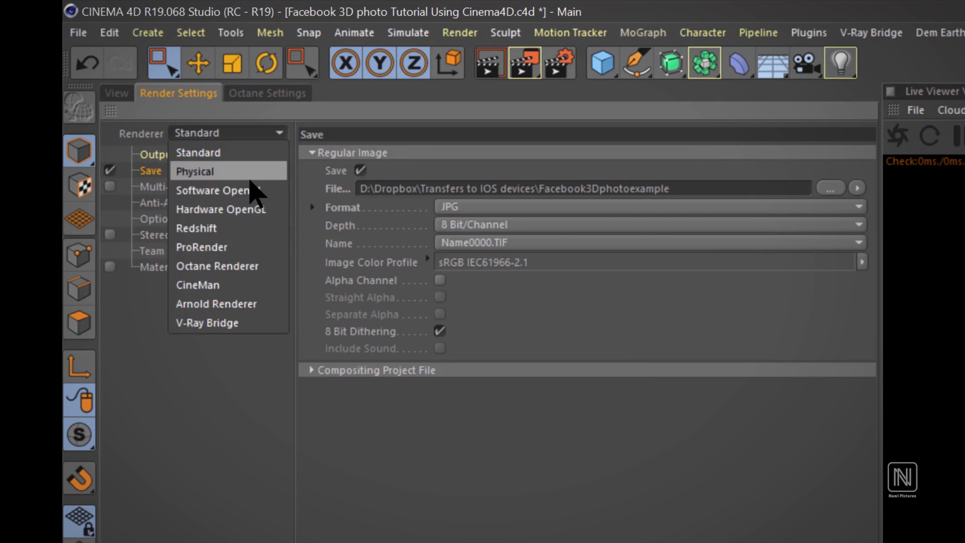
{"action": "left_click", "coordinate": [241, 272]}
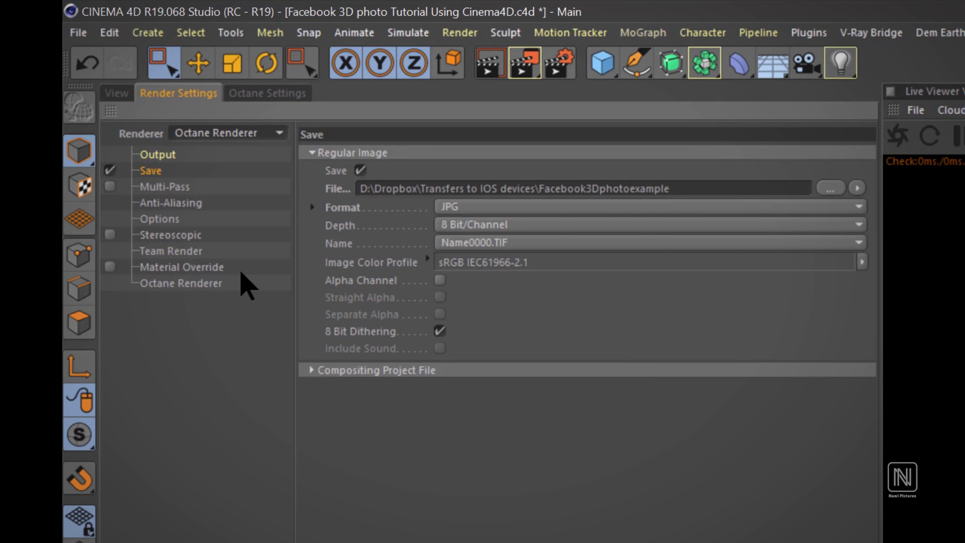
{"action": "left_click", "coordinate": [211, 284]}
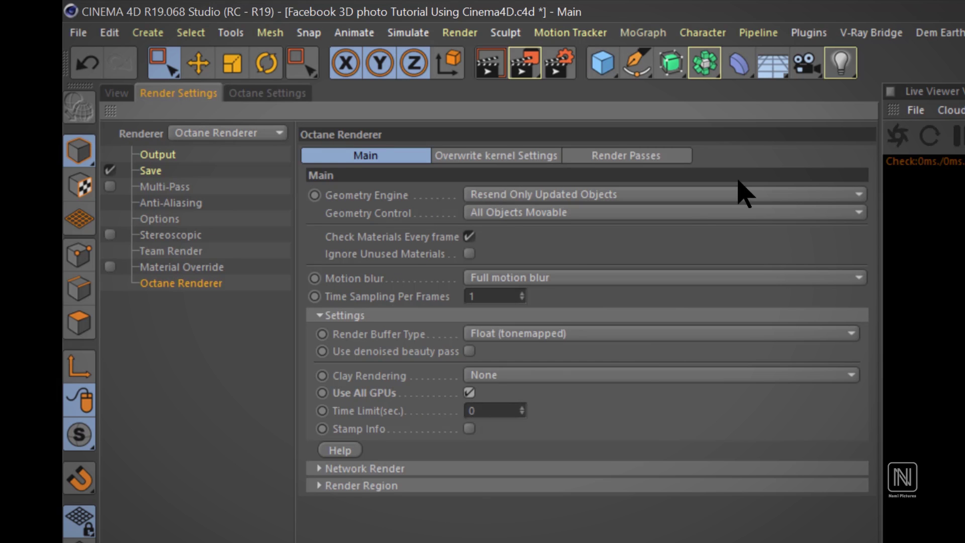
{"action": "left_click", "coordinate": [672, 159]}
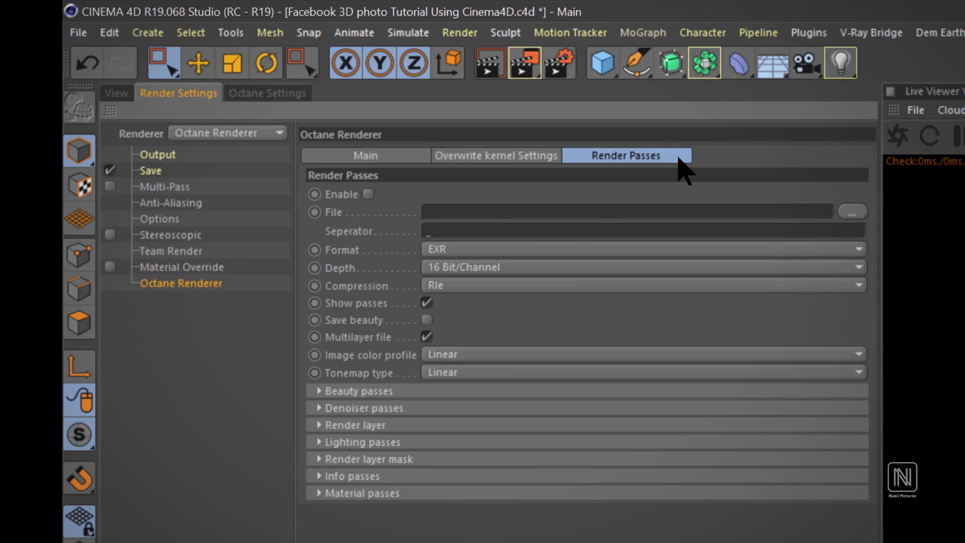
Enable render passes, saved as 'Facebook3Dphotoexample_depth' in Transfers to IOS devices.
{"action": "left_click", "coordinate": [368, 194]}
{"action": "left_click", "coordinate": [852, 211]}
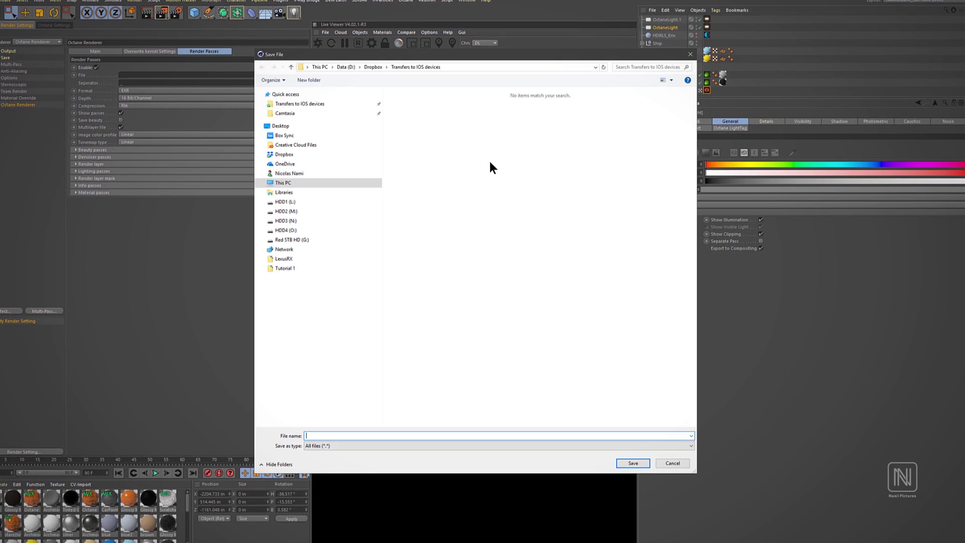
{"action": "left_click", "coordinate": [311, 103]}
{"action": "left_click", "coordinate": [335, 435]}
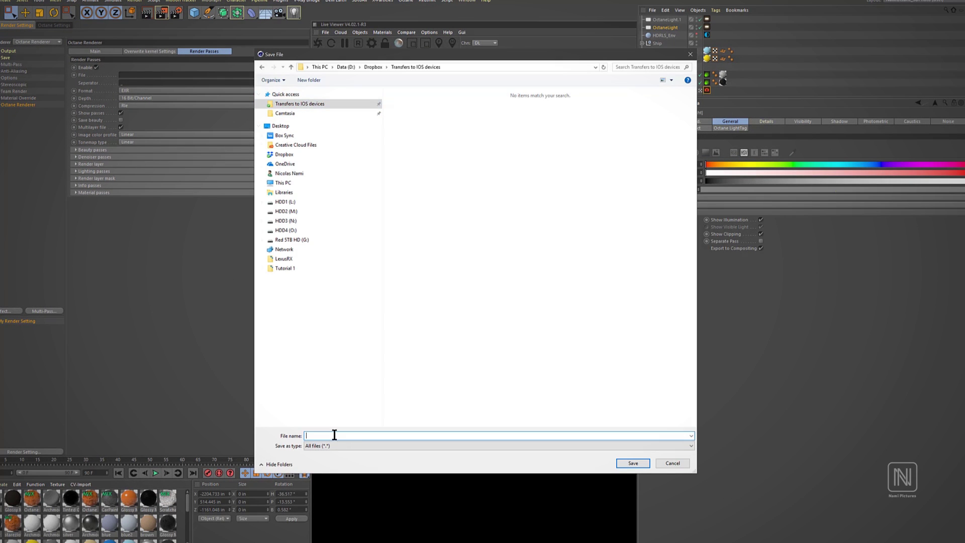
{"action": "type", "text": "Facebook3Dphotoexample_"}
{"action": "type", "text": "depth"}
{"action": "key", "text": "Return"}
Set the pass file format to JPG and the tonemap type to Tonemapped.
{"action": "left_click", "coordinate": [139, 90]}
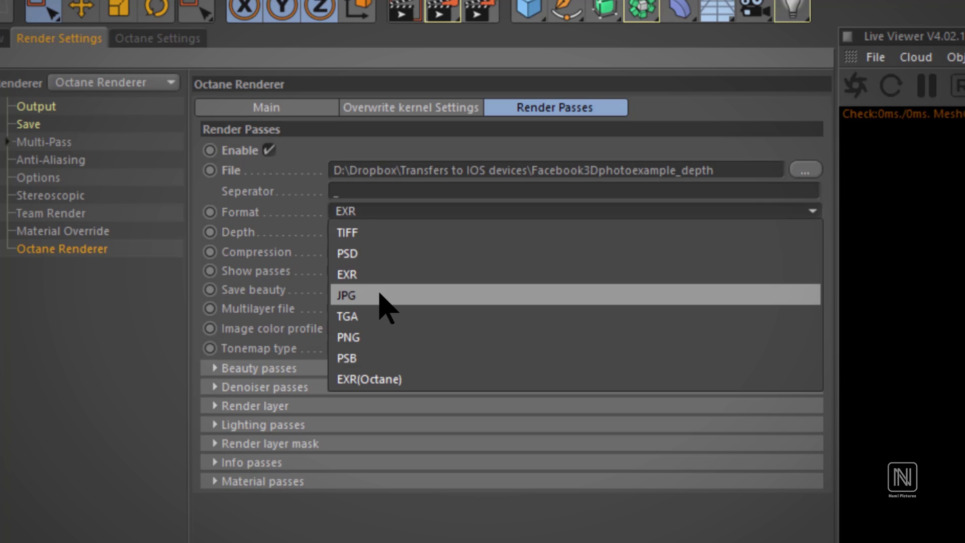
{"action": "left_click", "coordinate": [140, 126]}
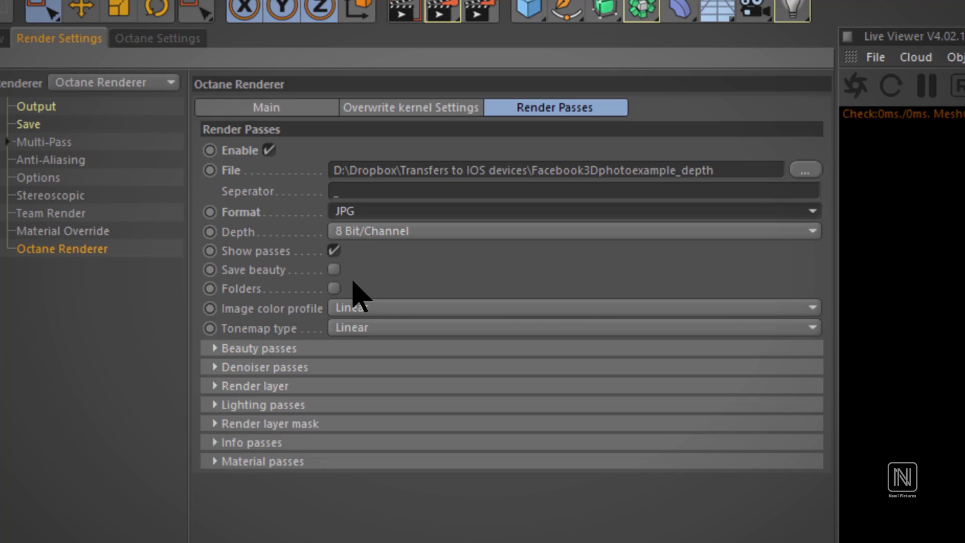
{"action": "left_click", "coordinate": [360, 330]}
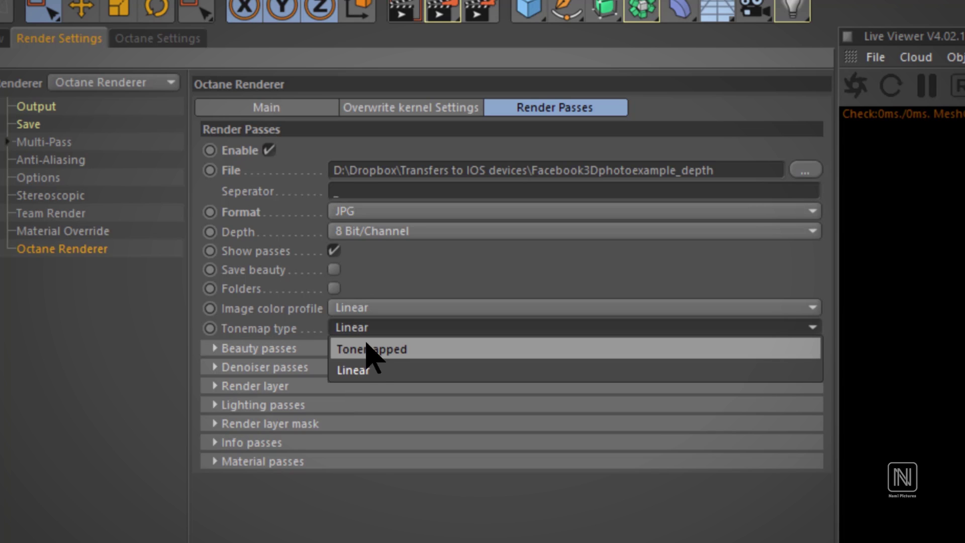
{"action": "left_click", "coordinate": [374, 351]}
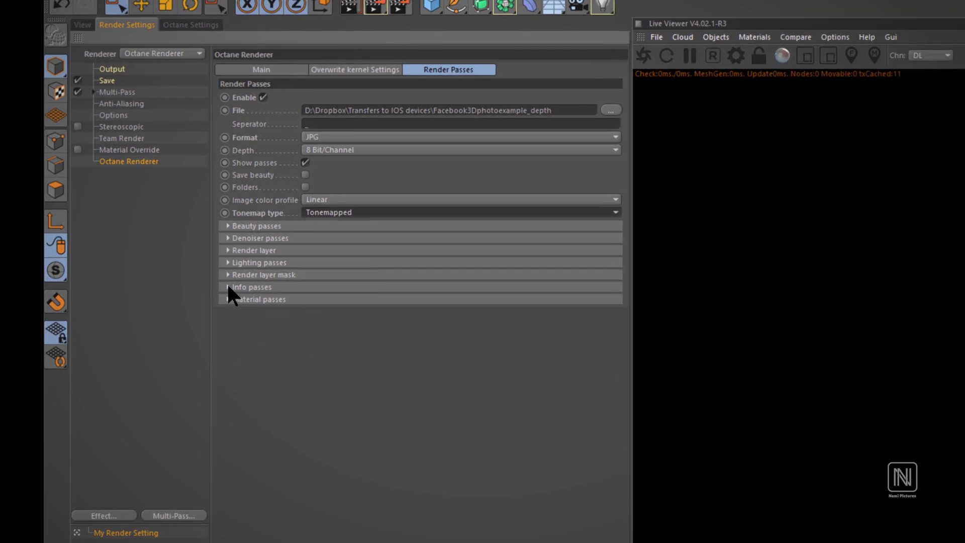
Expand the Info passes and enable the Z-depth pass.
{"action": "left_click", "coordinate": [227, 285]}
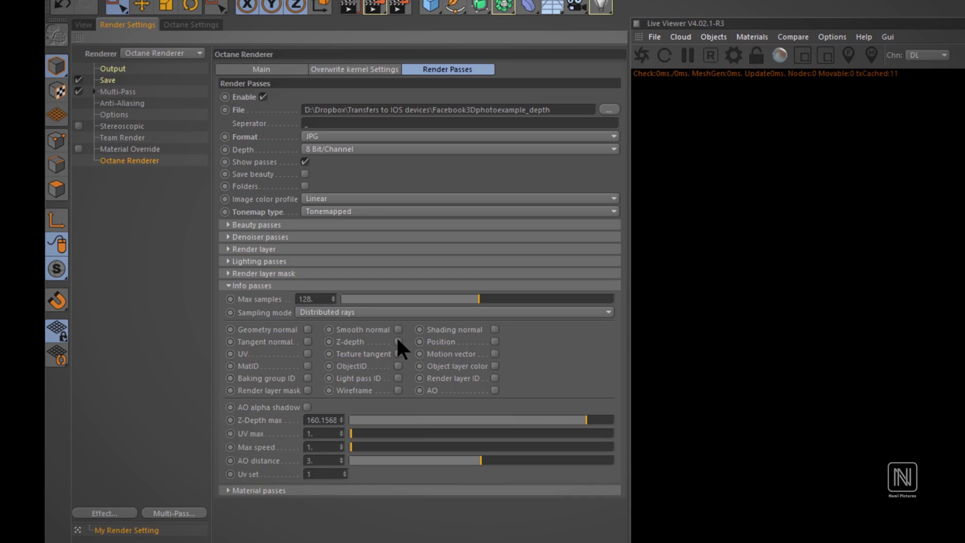
{"action": "left_click", "coordinate": [399, 342]}
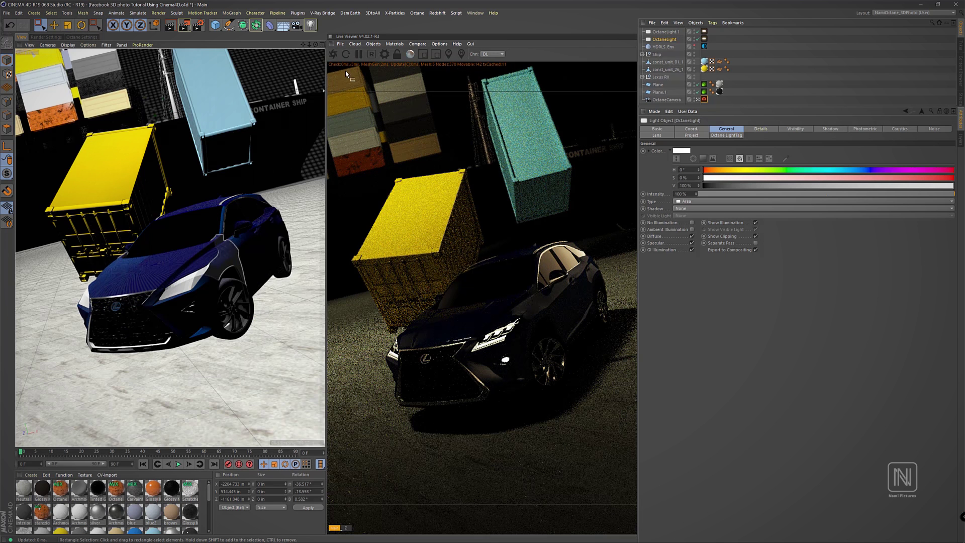
Split the editor into Perspective, Top, Right and Front views.
{"action": "left_click", "coordinate": [322, 44]}
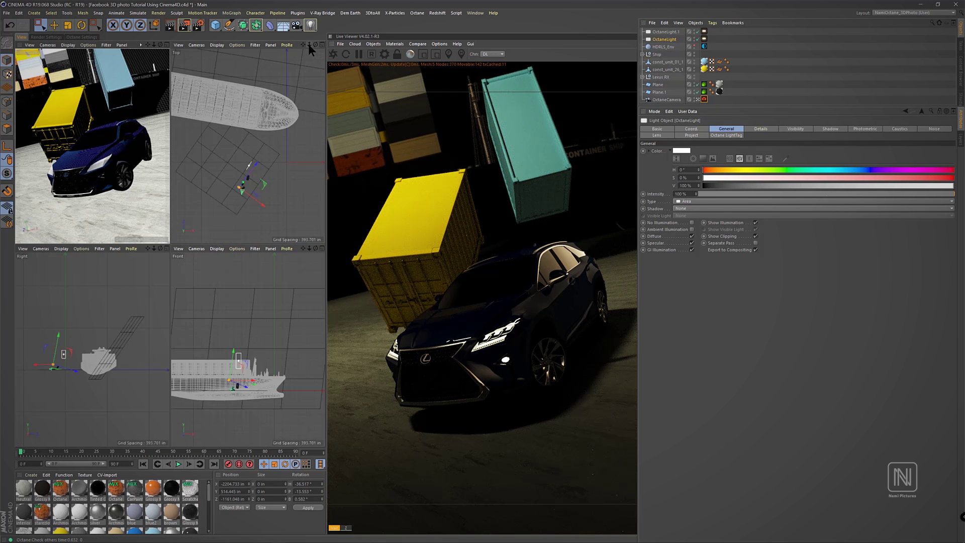
Maximise the Top view and zoom to check the camera, then return to four views.
{"action": "left_click", "coordinate": [322, 44]}
{"action": "scroll", "coordinate": [170, 299], "scroll_direction": "up", "scroll_amount": 1}
{"action": "scroll", "coordinate": [169, 300], "scroll_direction": "up", "scroll_amount": 2}
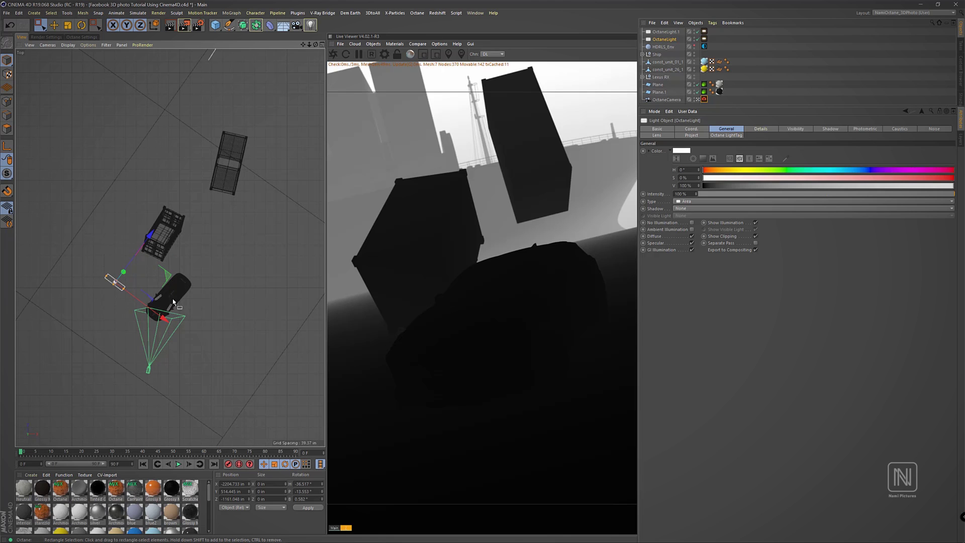
{"action": "scroll", "coordinate": [173, 302], "scroll_direction": "down", "scroll_amount": 2}
{"action": "scroll", "coordinate": [212, 241], "scroll_direction": "down", "scroll_amount": 2}
{"action": "scroll", "coordinate": [242, 178], "scroll_direction": "down", "scroll_amount": 2}
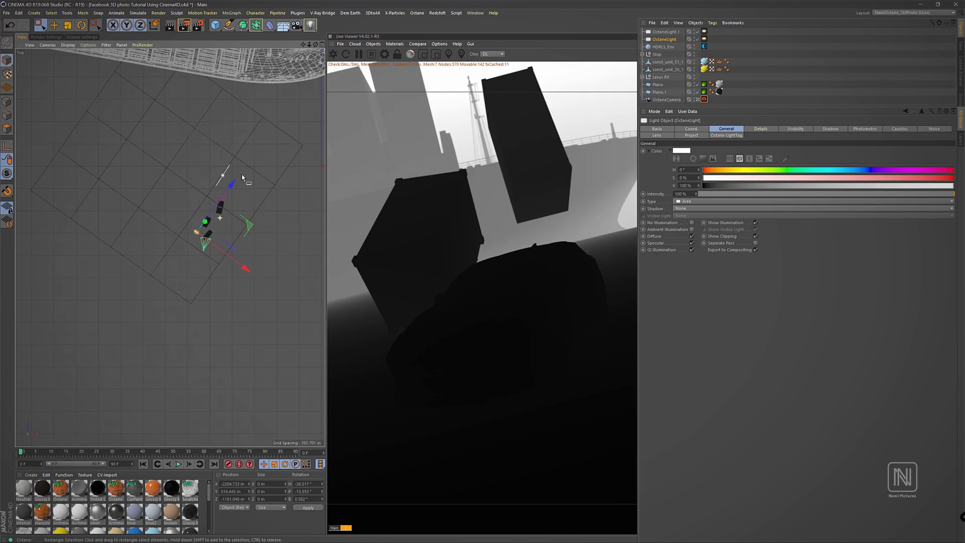
{"action": "middle_click", "coordinate": [300, 54]}
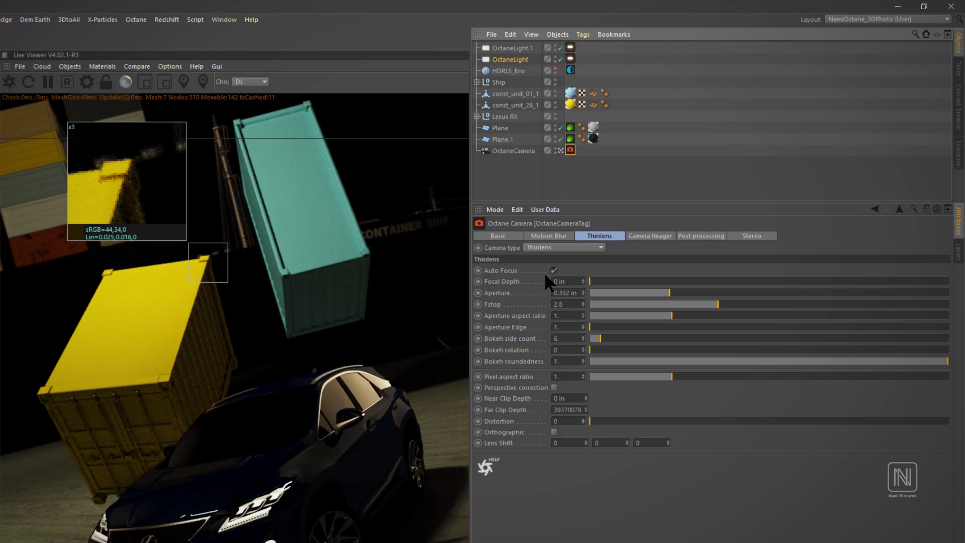
Show the Octane camera's post-processing settings, with bloom and glare power at 0.001.
{"action": "left_click", "coordinate": [700, 237]}
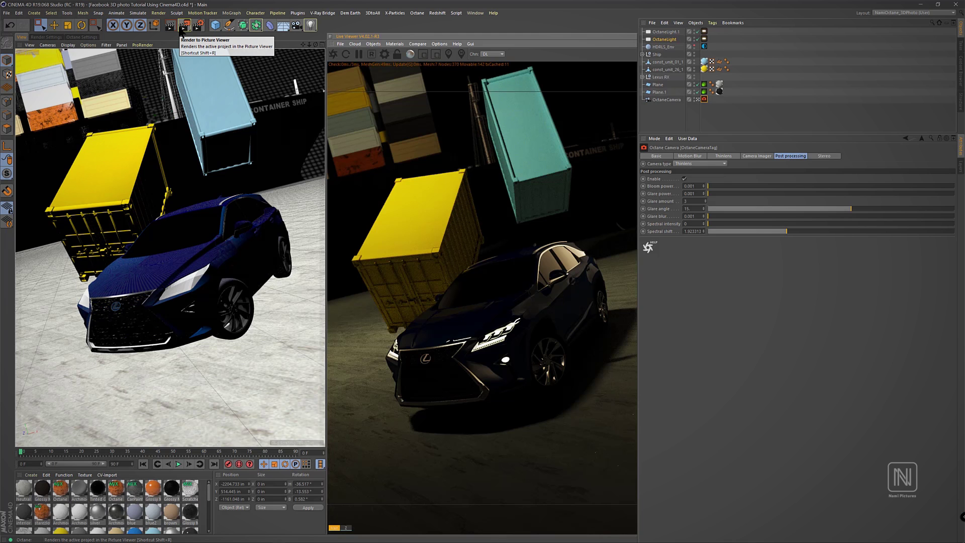
Render the car scene to the Picture Viewer.
{"action": "left_click", "coordinate": [182, 31]}
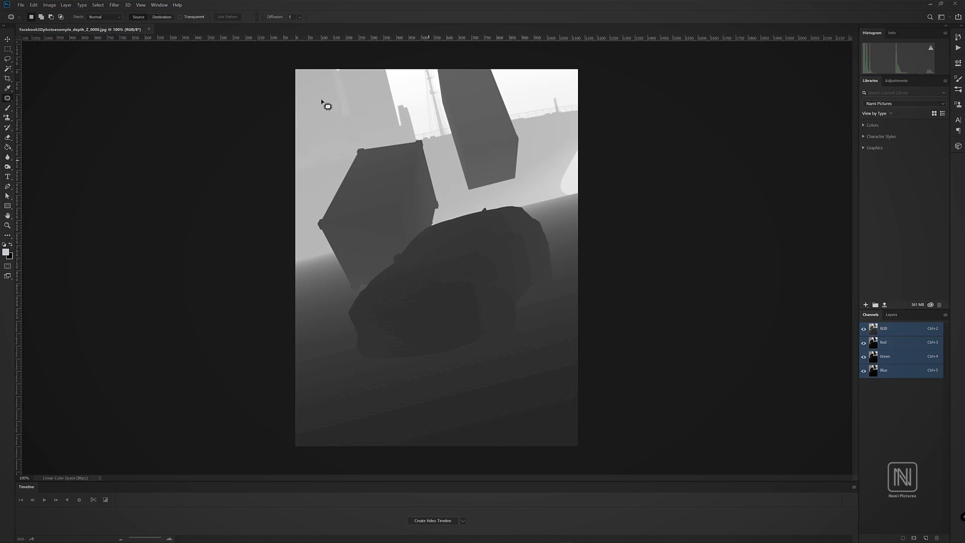
Invert the depth map's tones and save it as a JPEG.
{"action": "left_click", "coordinate": [50, 5]}
{"action": "mouse_move", "coordinate": [61, 21]}
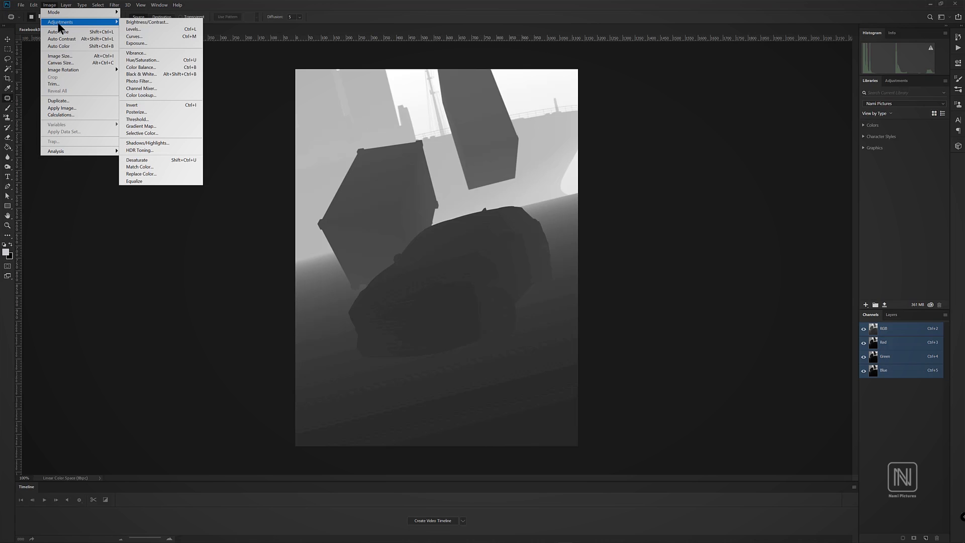
{"action": "left_click", "coordinate": [164, 105]}
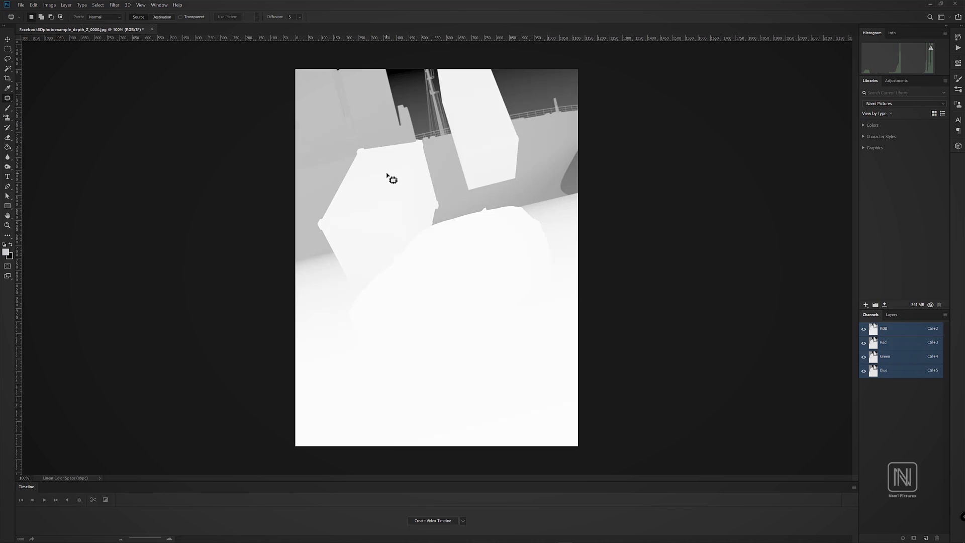
{"action": "left_click", "coordinate": [21, 5]}
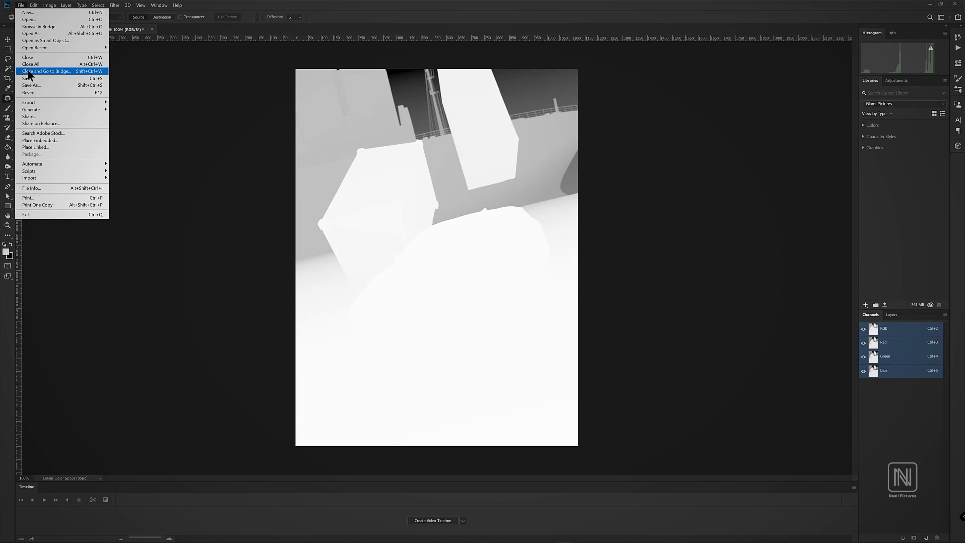
{"action": "left_click", "coordinate": [29, 84]}
{"action": "left_click", "coordinate": [520, 152]}
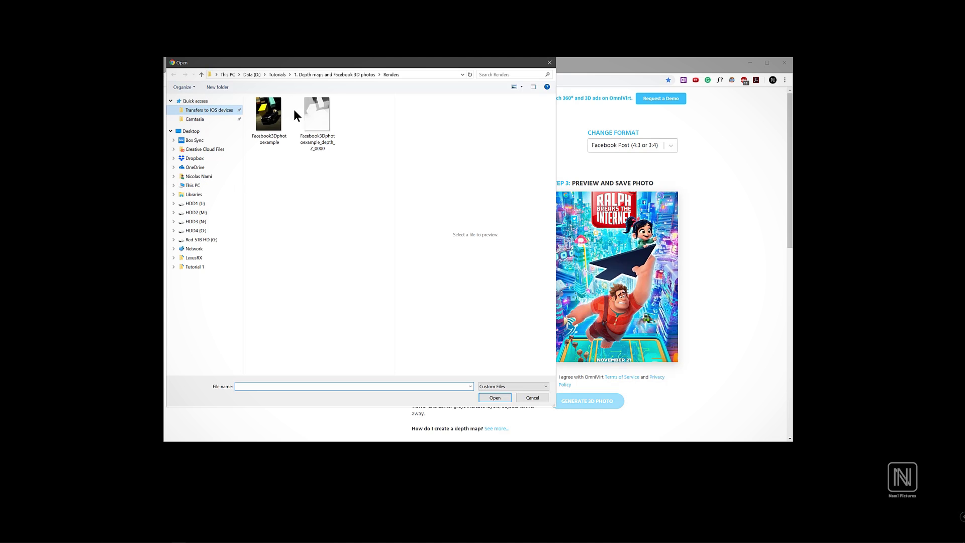
Upload the car render from Transfers as the photo and the depth map JPEG as its depth map.
{"action": "left_click", "coordinate": [280, 123]}
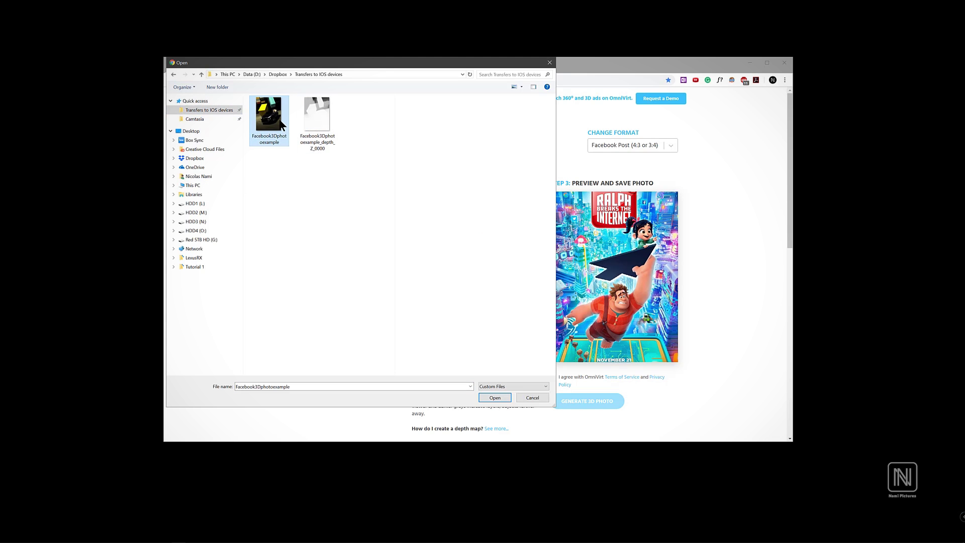
{"action": "left_click", "coordinate": [495, 398]}
{"action": "left_click", "coordinate": [476, 262]}
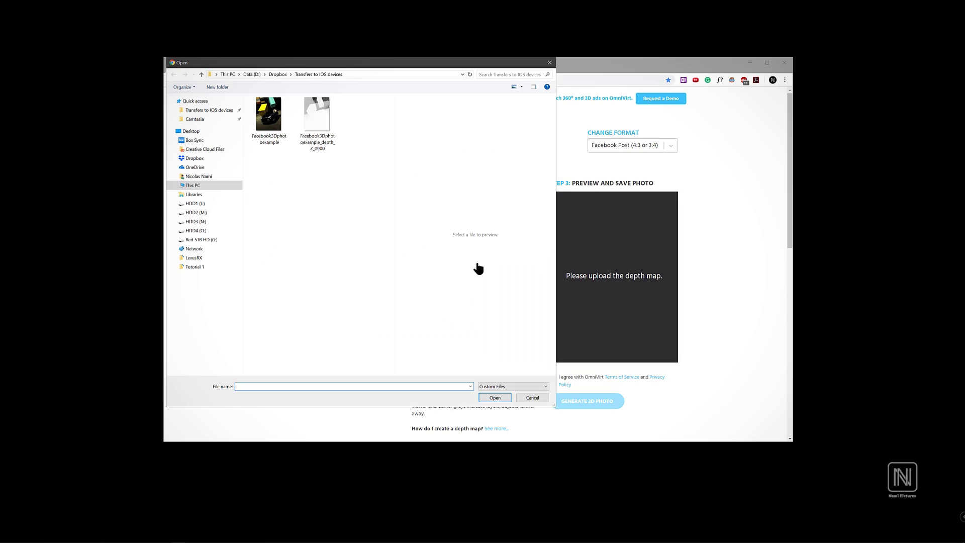
{"action": "left_click", "coordinate": [324, 119]}
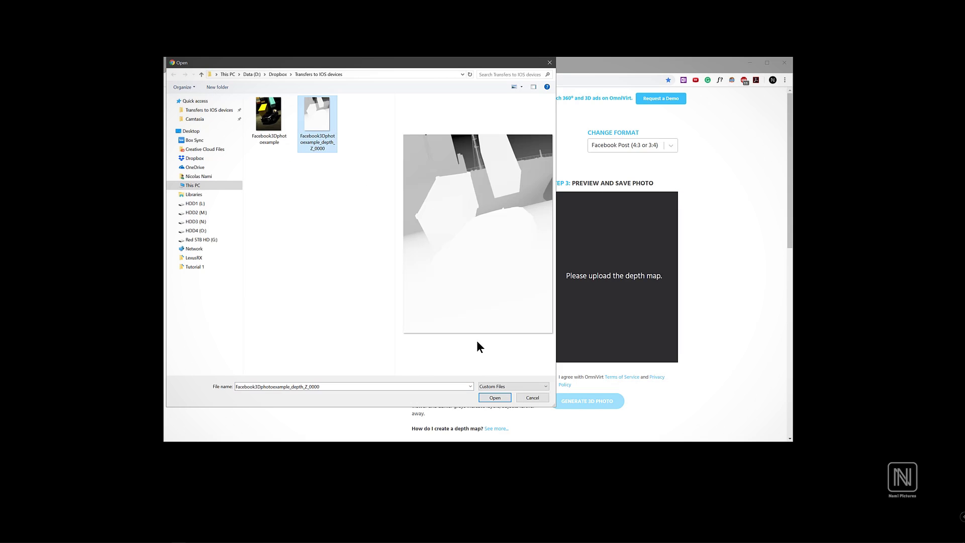
{"action": "left_click", "coordinate": [490, 397]}
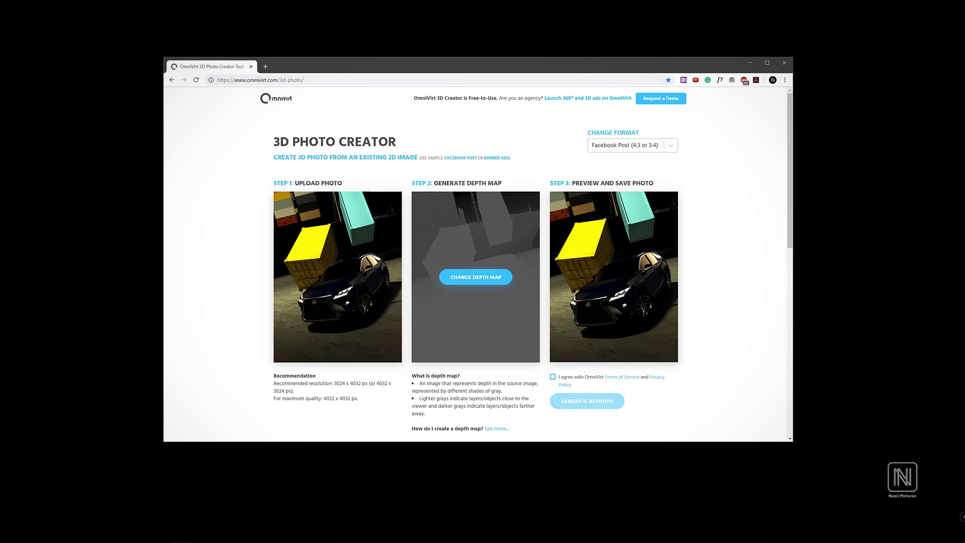
Accept the terms, generate the 3D photo, and save the result JPEG into Transfers to IOS devices.
{"action": "left_click", "coordinate": [553, 377]}
{"action": "left_click", "coordinate": [581, 401]}
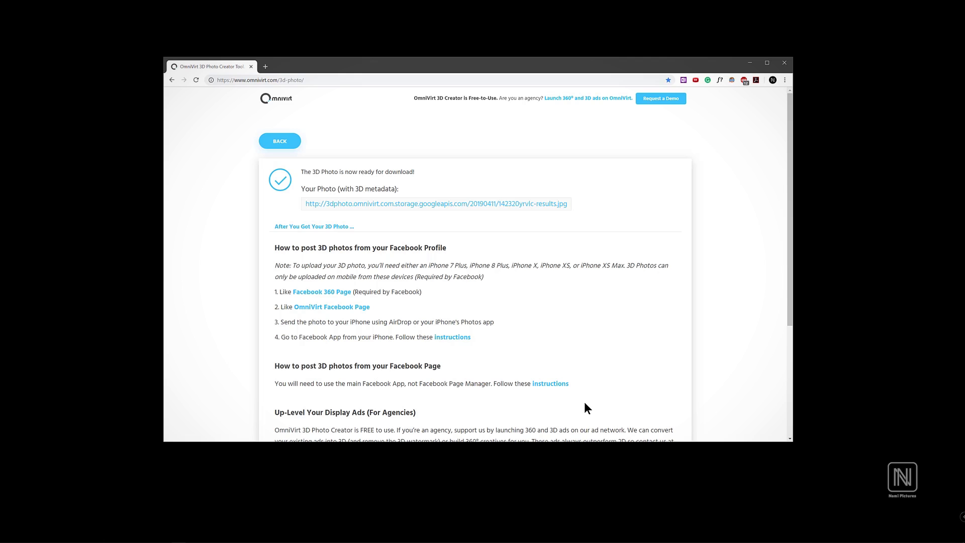
{"action": "right_click", "coordinate": [407, 204]}
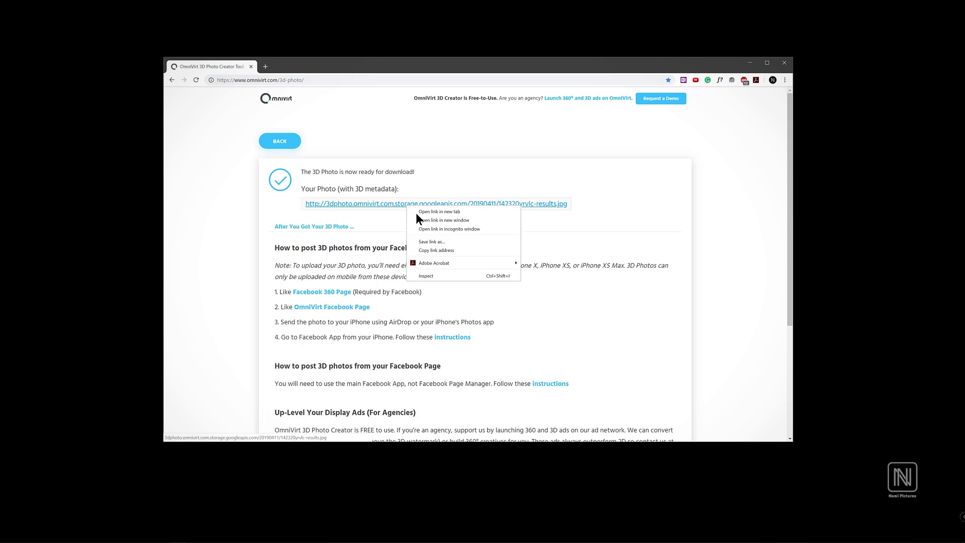
{"action": "left_click", "coordinate": [431, 242]}
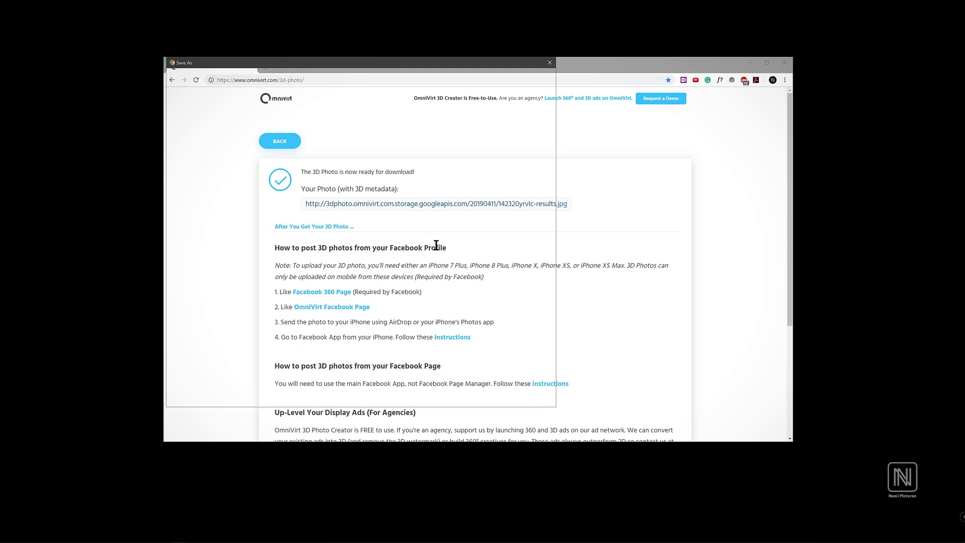
{"action": "left_click", "coordinate": [214, 111]}
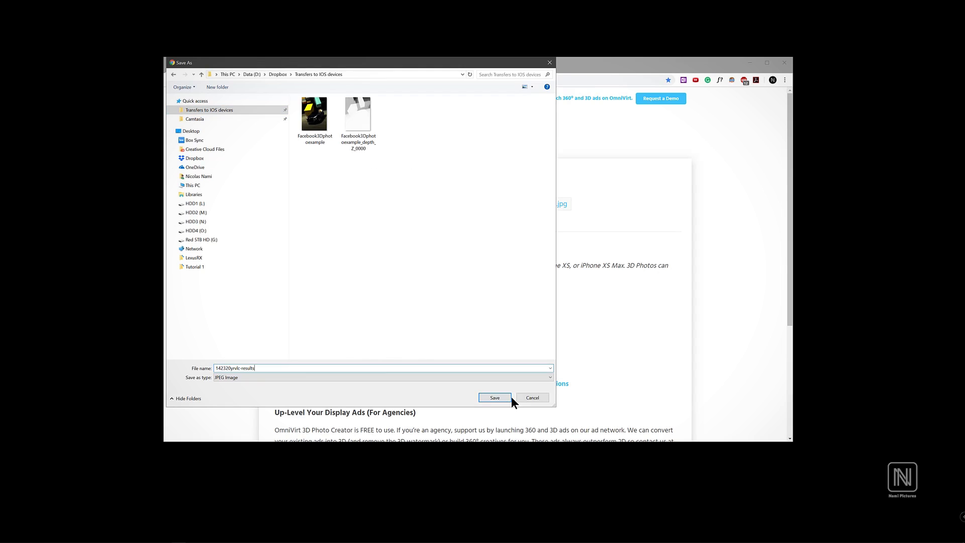
{"action": "left_click", "coordinate": [491, 395]}
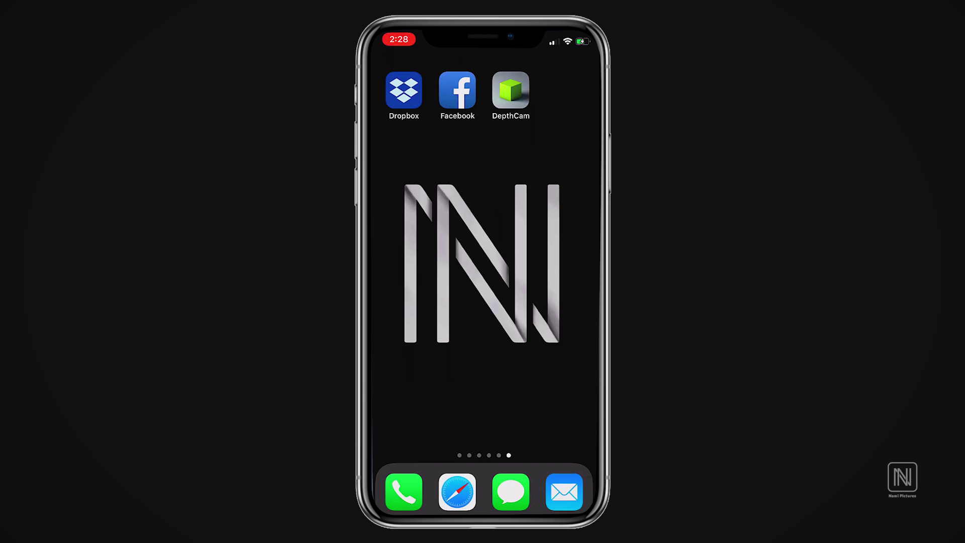
Export 142320yrvlc-results.jpg from Dropbox and save the image to Photos.
{"action": "left_click", "coordinate": [404, 90]}
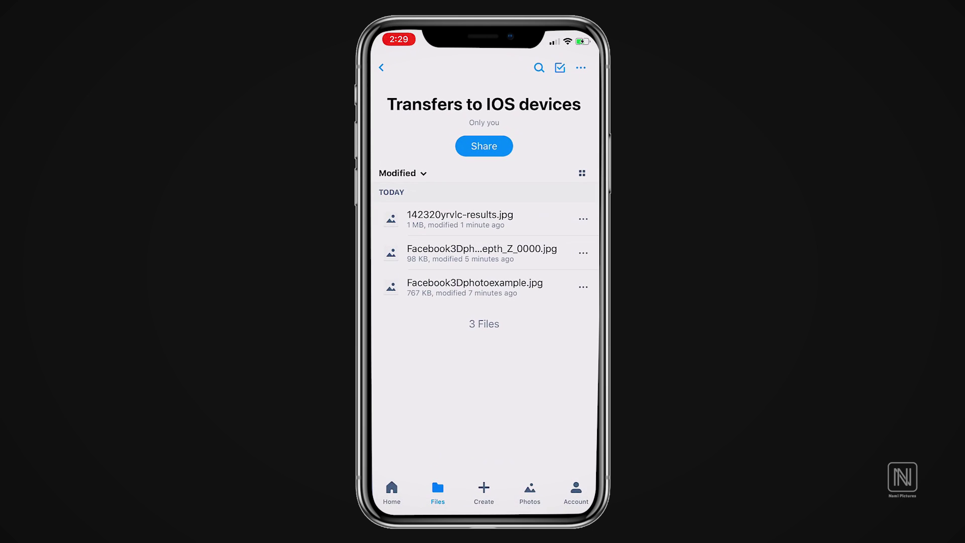
{"action": "left_click", "coordinate": [583, 218]}
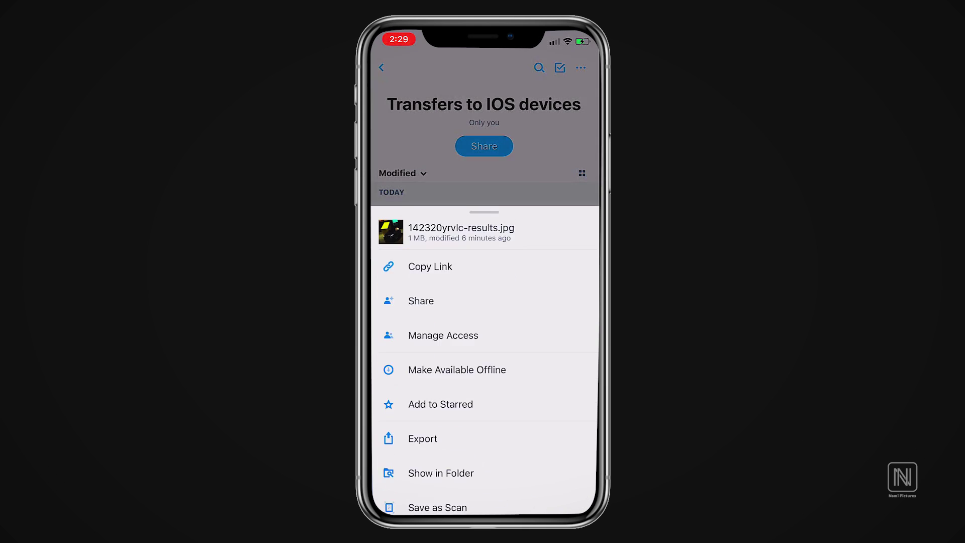
{"action": "left_click", "coordinate": [409, 425]}
{"action": "left_click", "coordinate": [402, 424]}
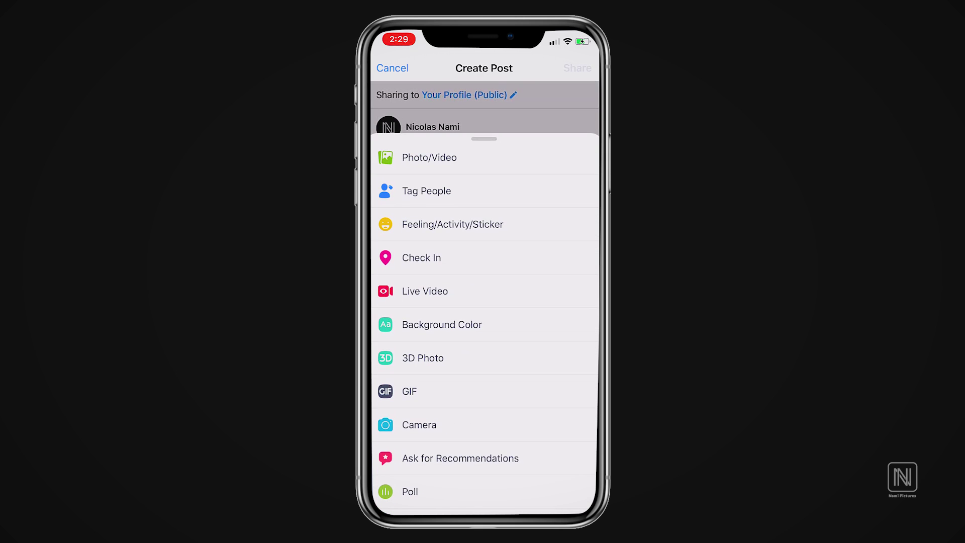
Start a 3D Photo post using the saved car-and-containers results image.
{"action": "left_click", "coordinate": [423, 358]}
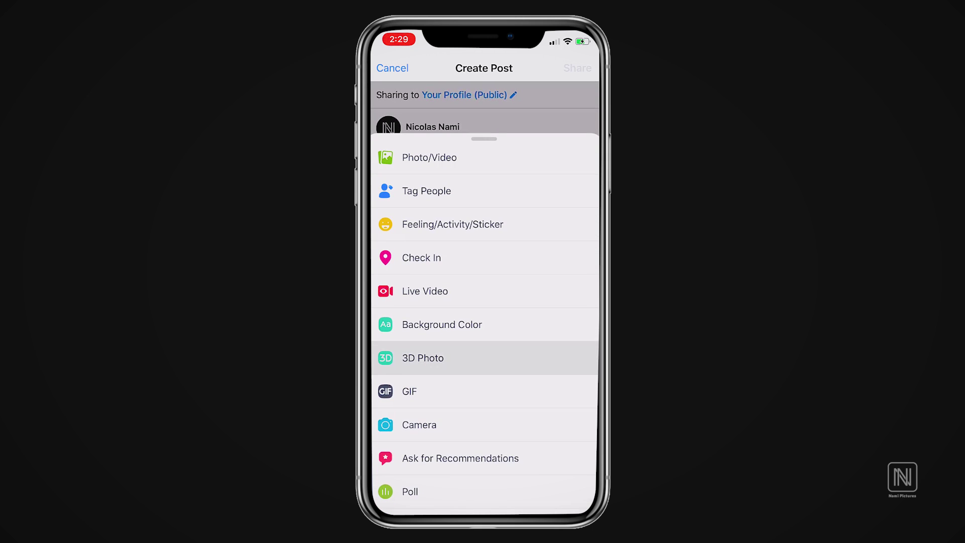
{"action": "left_click", "coordinate": [407, 119]}
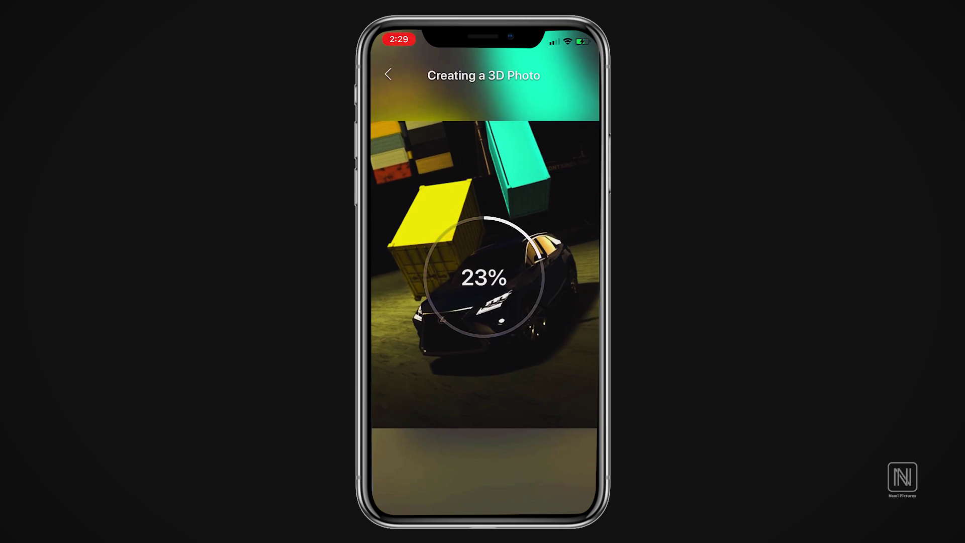